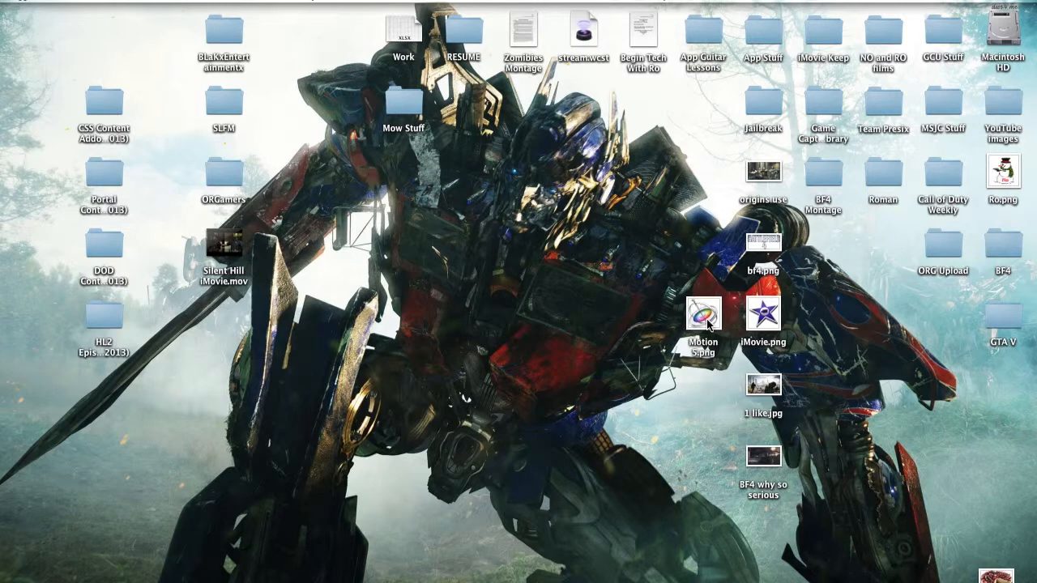
Step: Launch Motion from the Dock and move the Project Browser window slightly higher
click(706, 318)
click(641, 319)
mouse_move(3, 258)
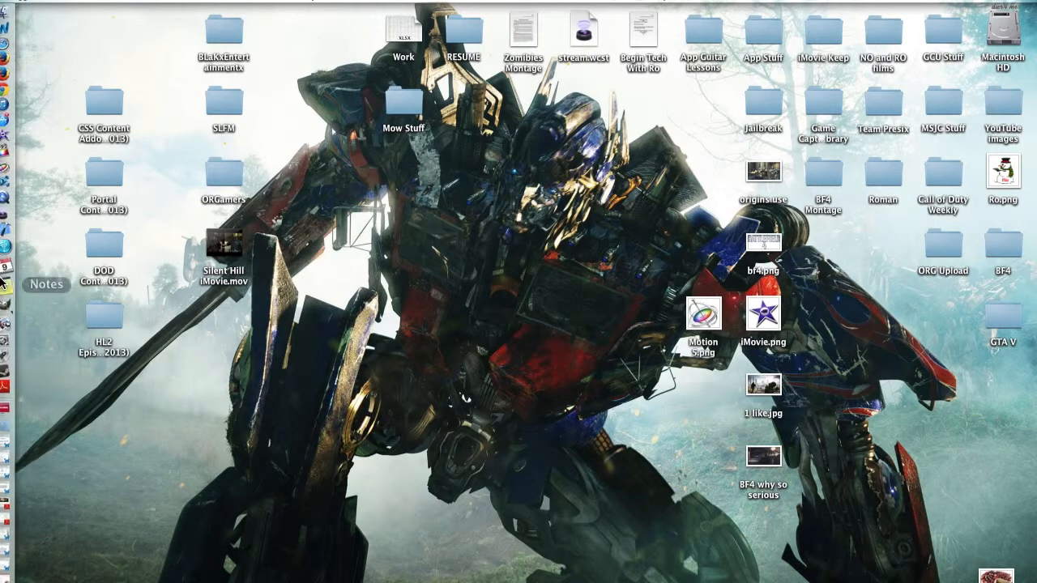
click(10, 172)
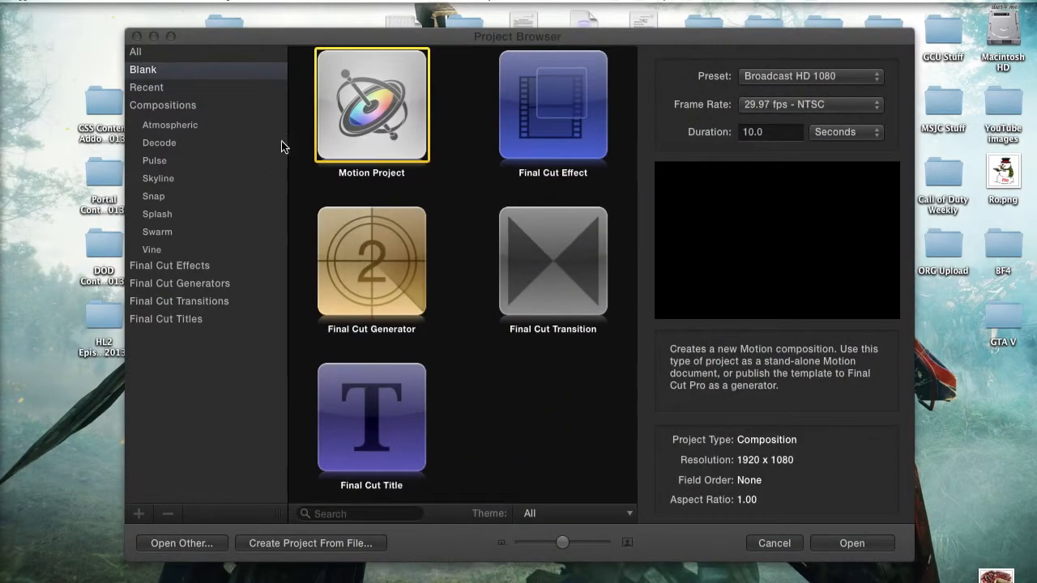
drag(367, 37, 378, 12)
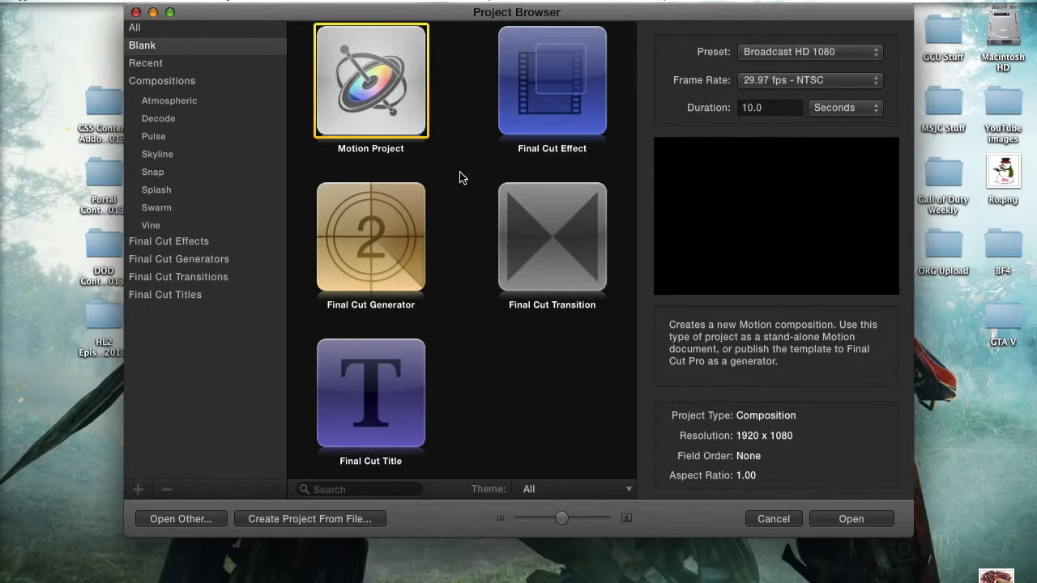
Step: Choose the blank Motion Project template at Broadcast HD 1080, 30 fps, 10.0 seconds duration
click(456, 146)
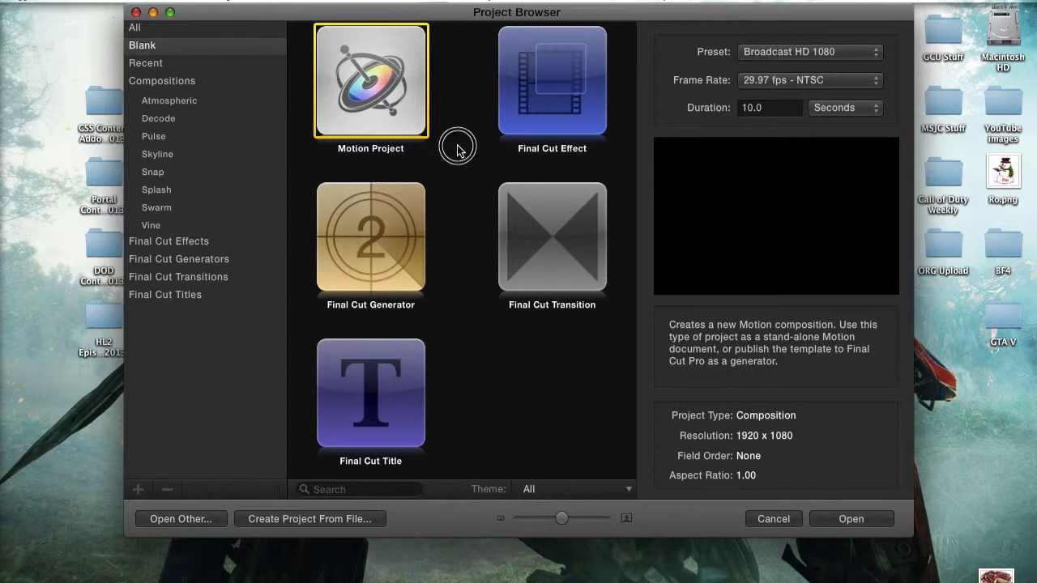
click(387, 111)
click(776, 81)
click(770, 91)
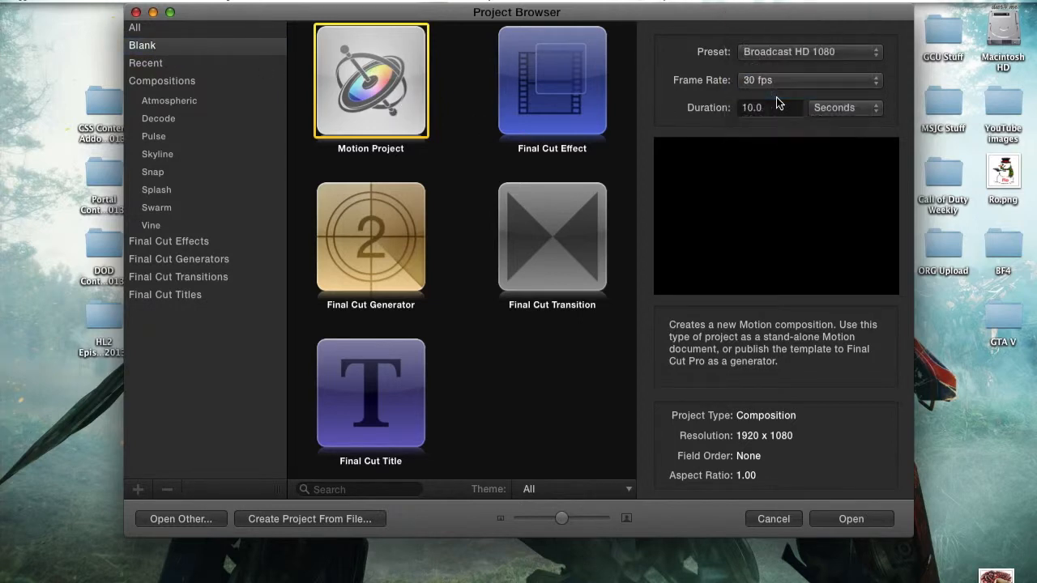
click(770, 85)
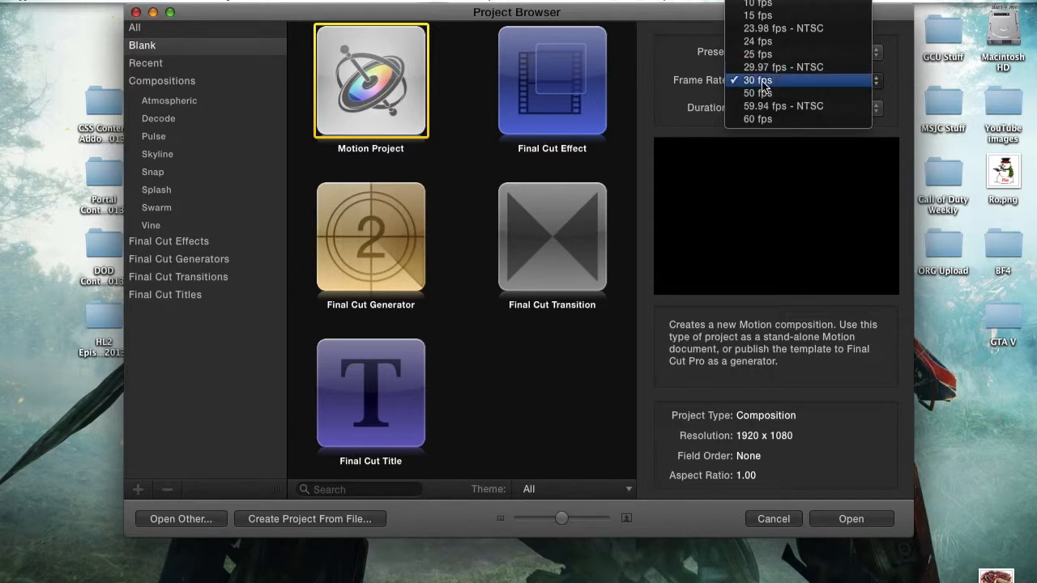
click(682, 111)
click(779, 109)
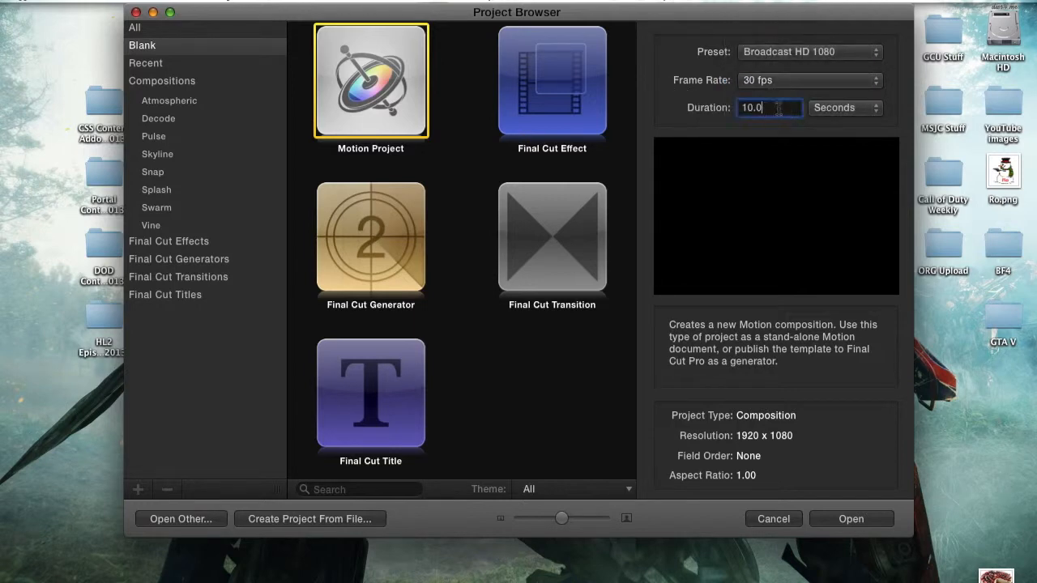
click(847, 108)
click(848, 109)
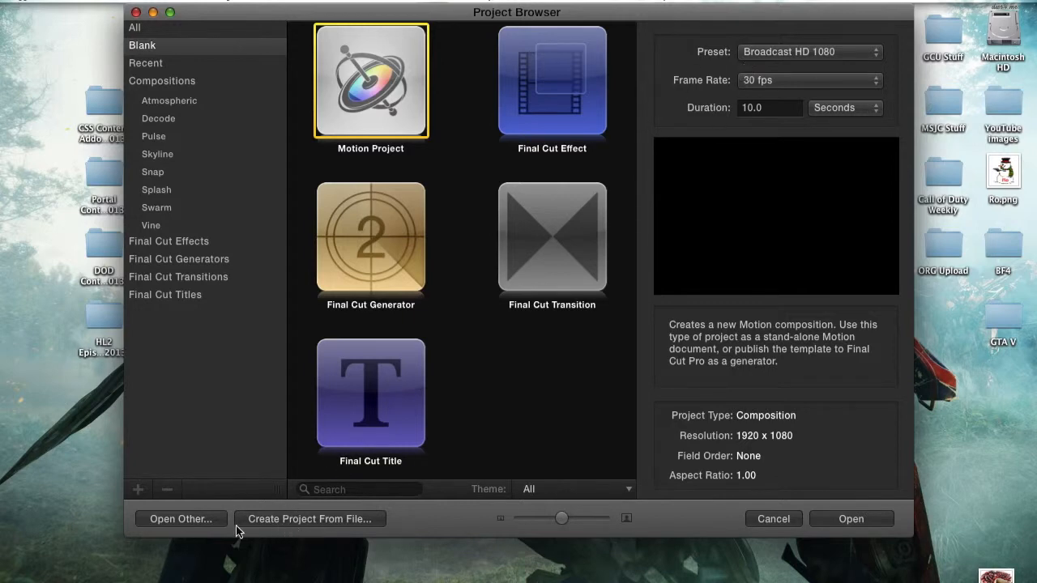
Step: Preview a project from 1 like.jpg, check its frame rate and Square aspect ratio, then cancel
click(288, 519)
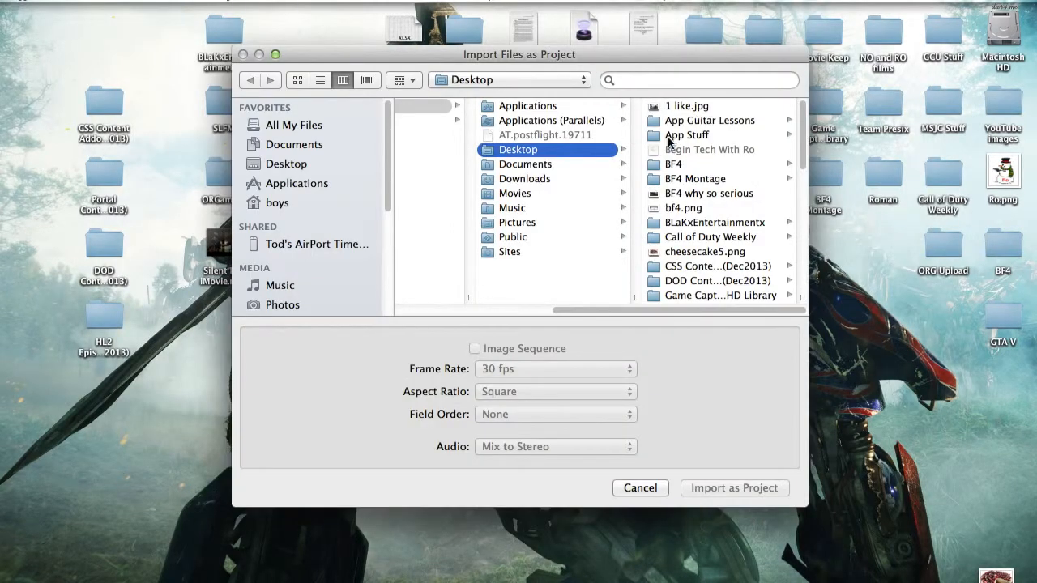
click(689, 109)
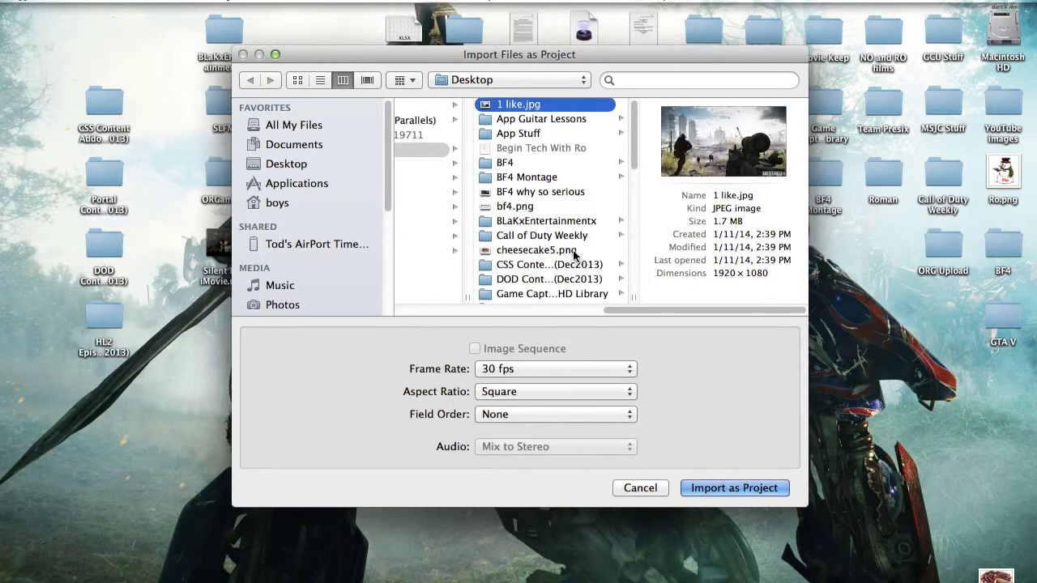
click(551, 375)
click(553, 370)
click(541, 394)
click(538, 396)
click(639, 488)
mouse_move(3, 273)
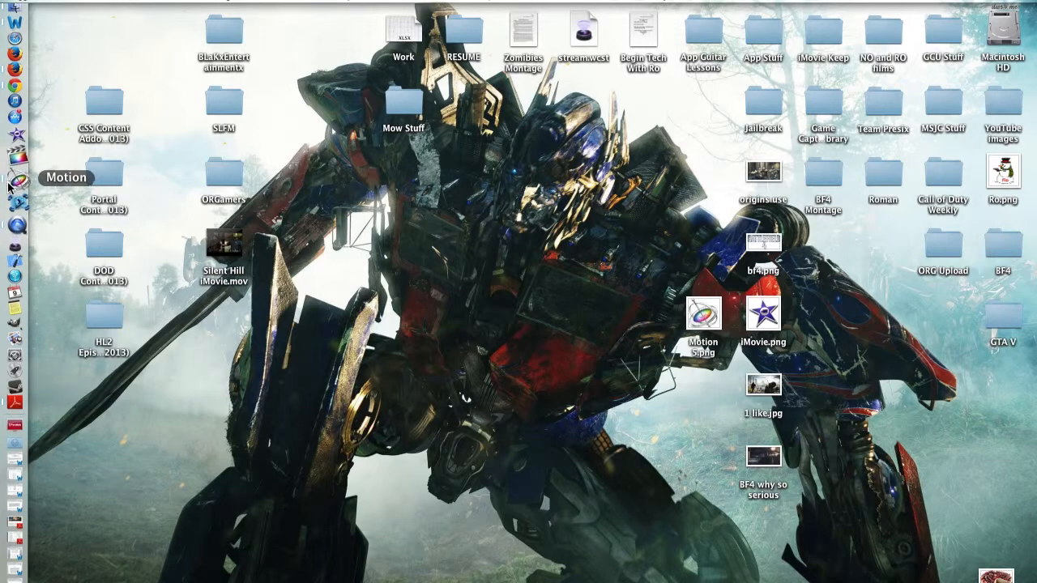
Step: Reopen Motion from the Dock and create the new 1080p Motion Project
click(17, 181)
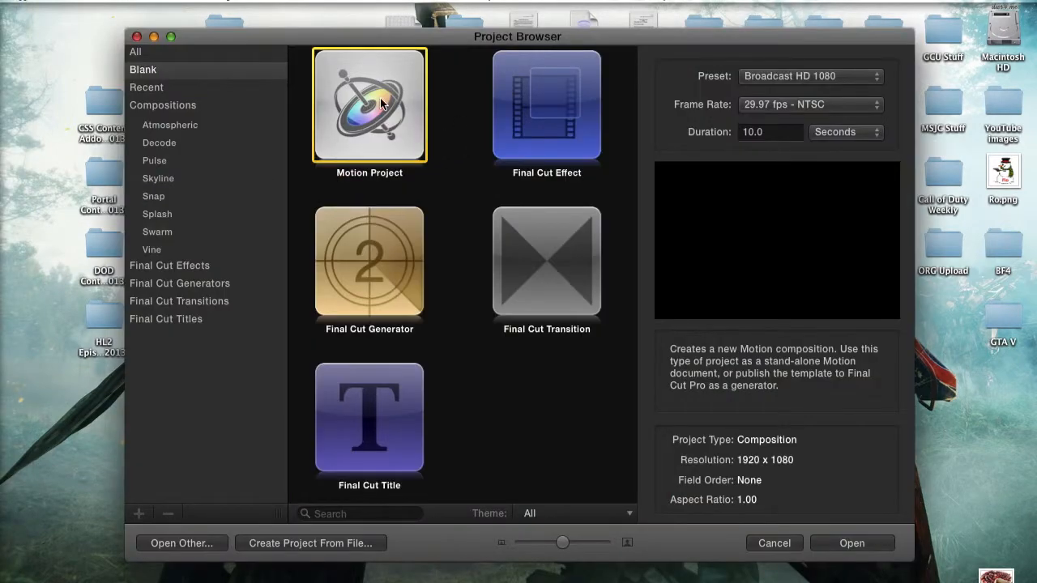
click(884, 537)
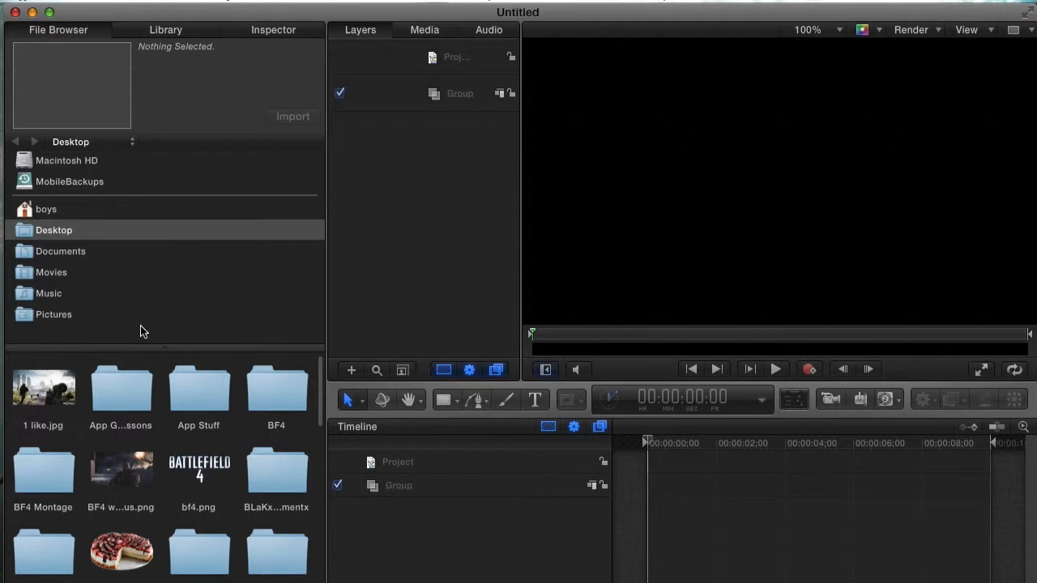
click(258, 30)
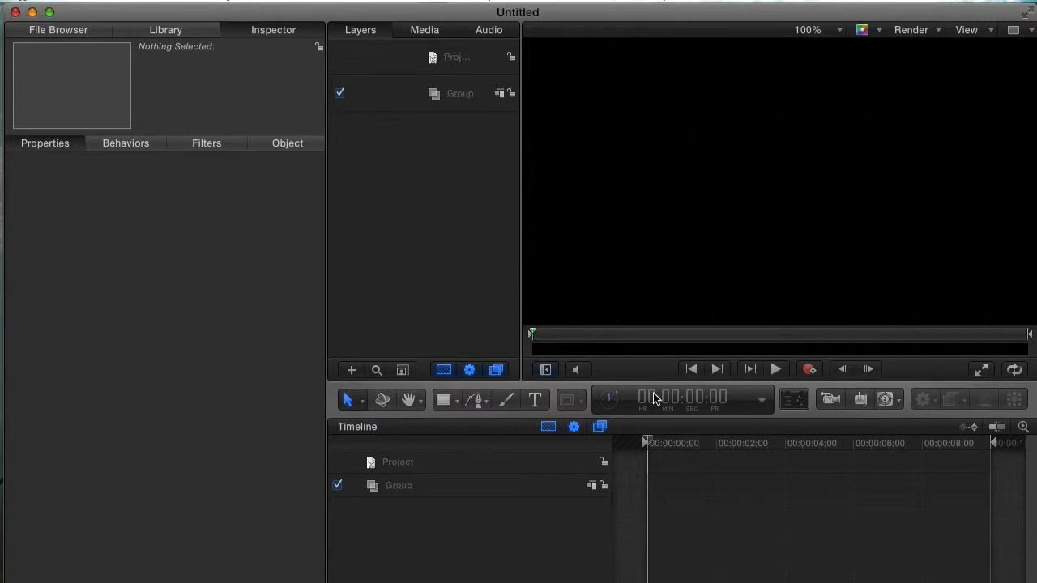
click(162, 30)
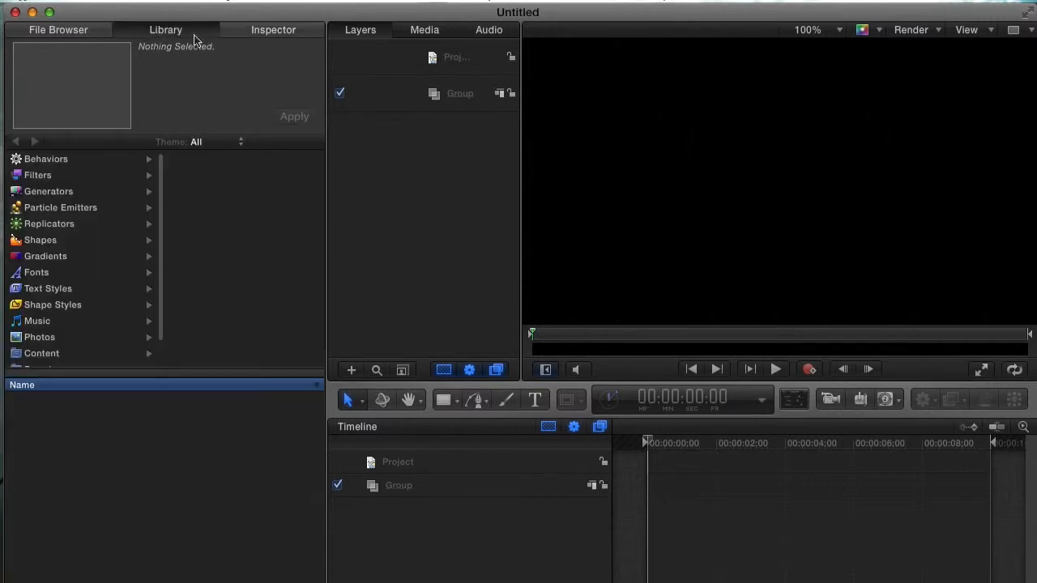
click(63, 207)
click(49, 241)
click(56, 288)
click(57, 304)
click(57, 337)
click(55, 305)
click(55, 240)
click(58, 207)
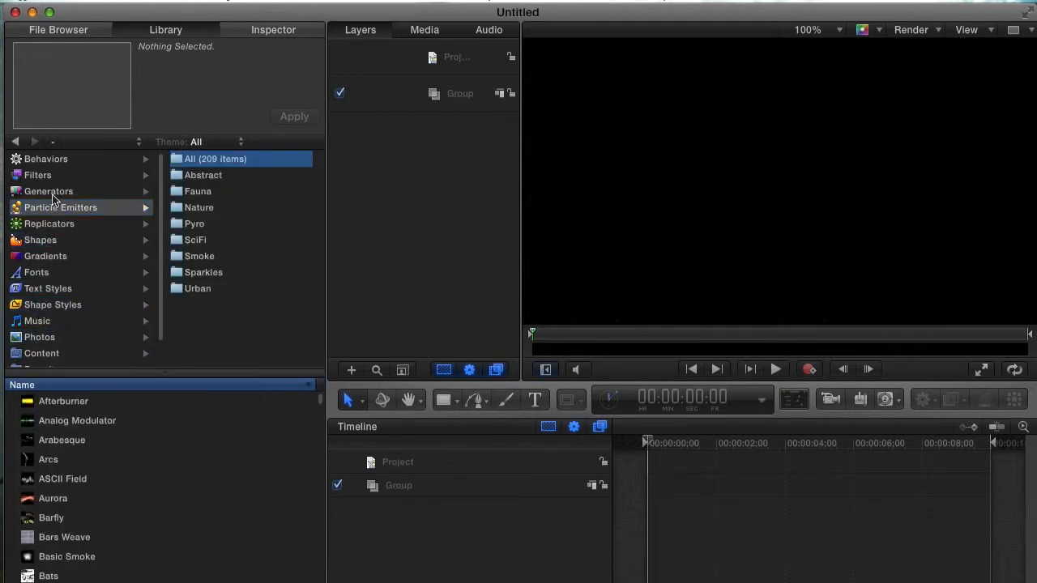
click(55, 176)
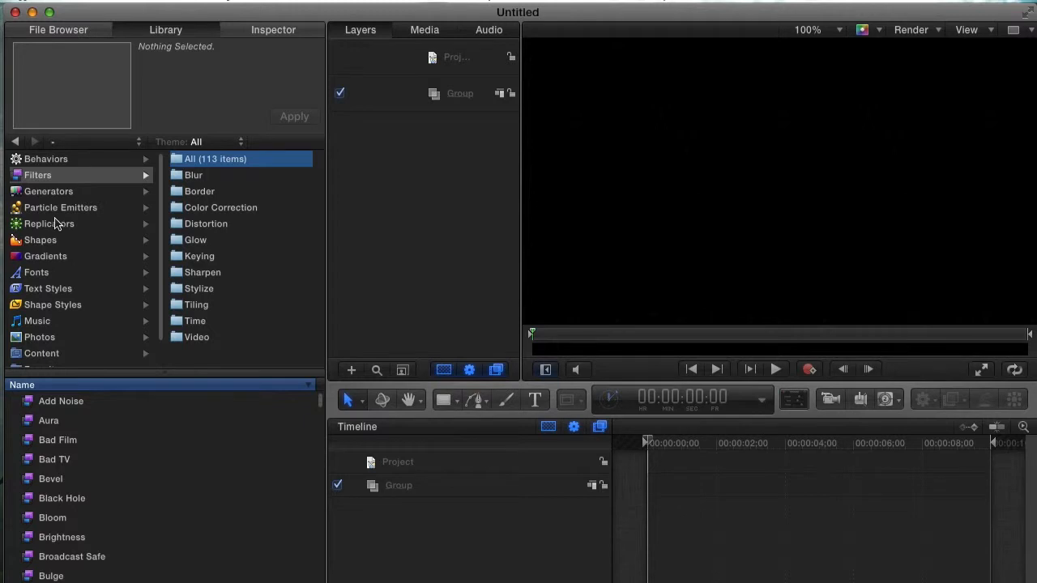
click(55, 208)
click(49, 240)
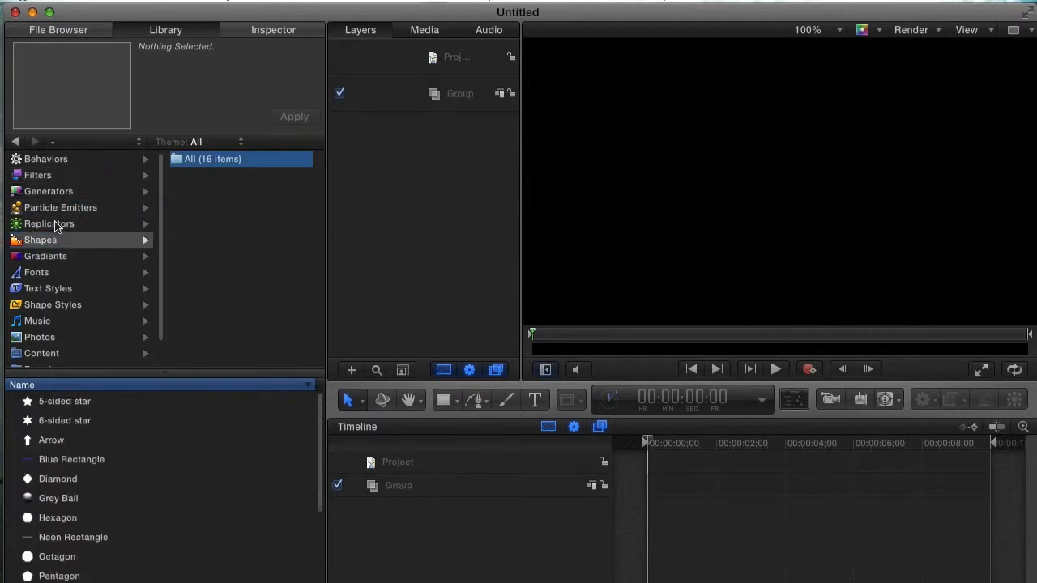
click(55, 223)
click(55, 209)
click(55, 196)
click(62, 225)
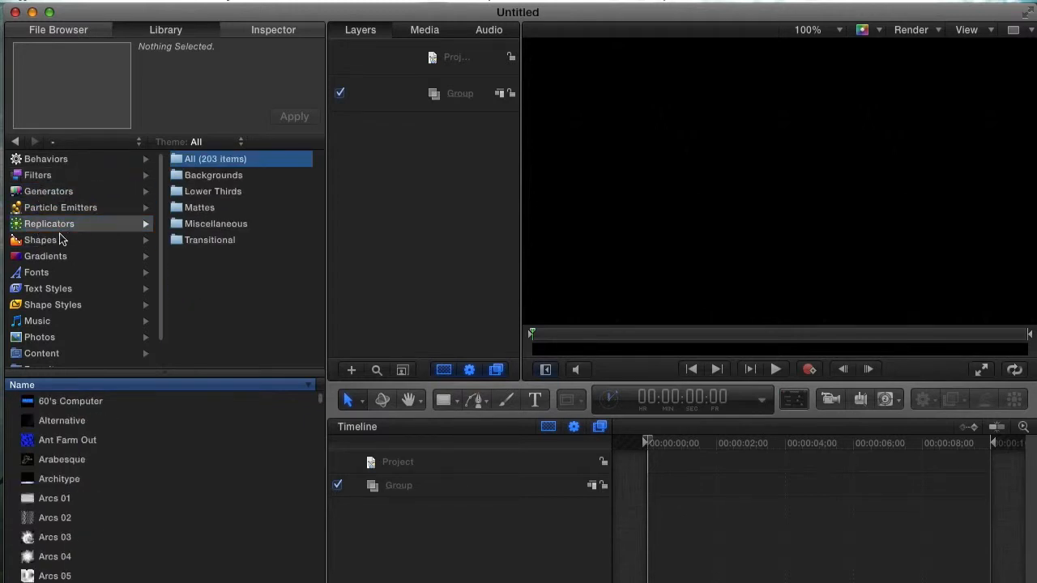
click(62, 192)
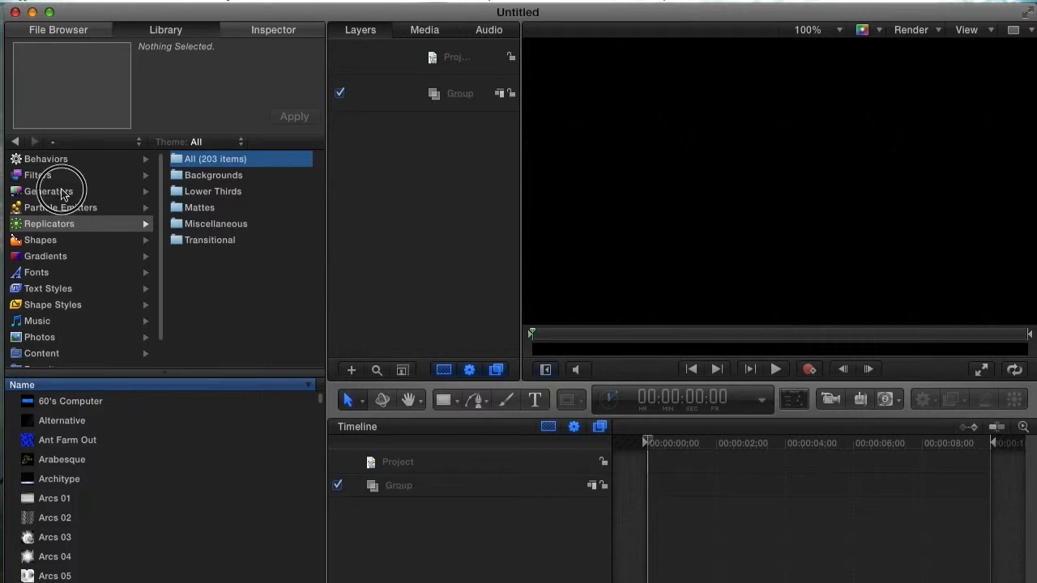
click(62, 208)
click(65, 224)
click(54, 239)
click(62, 224)
click(58, 207)
click(55, 193)
click(52, 32)
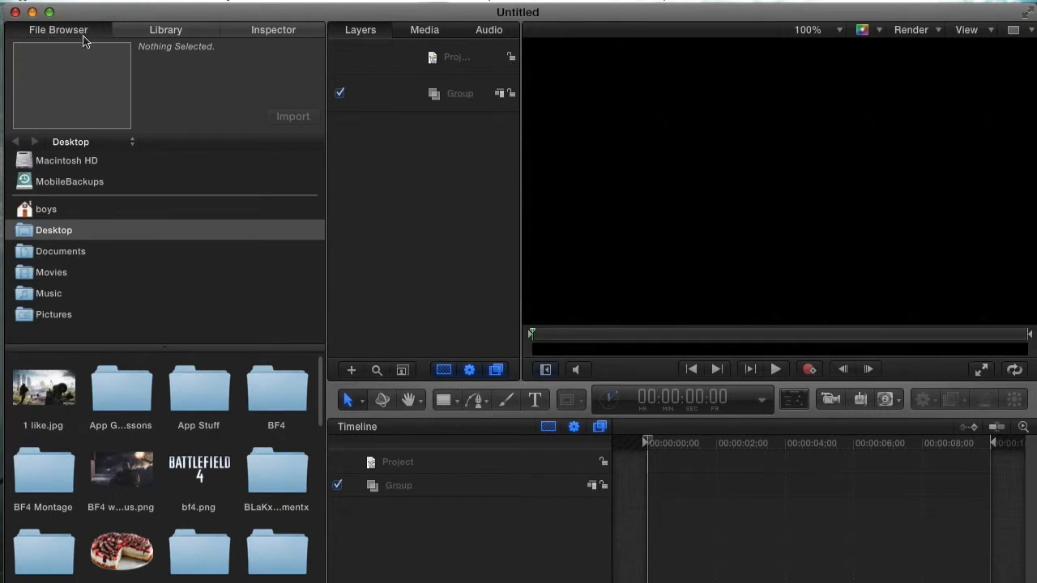
click(424, 167)
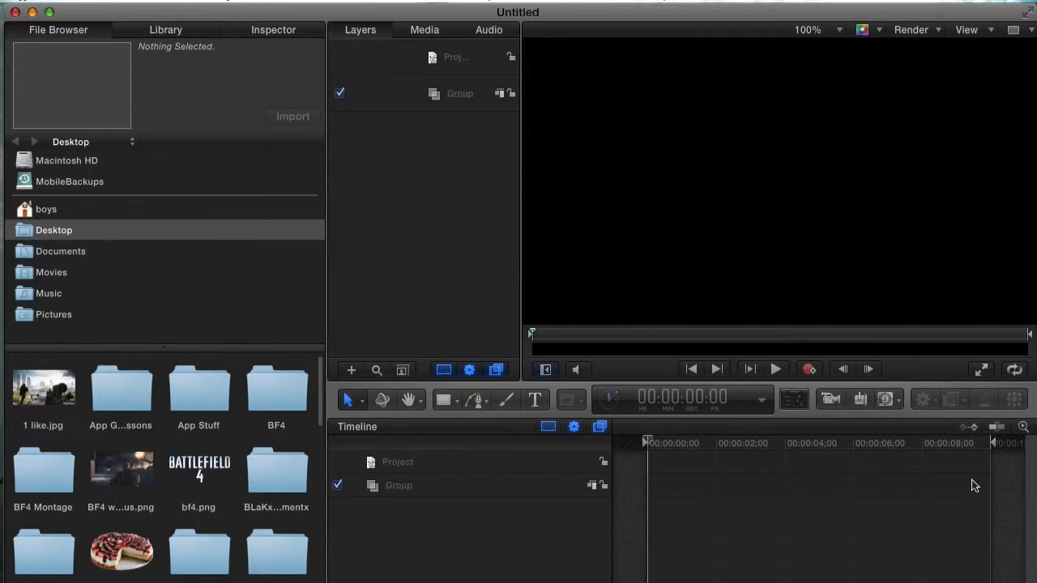
click(995, 447)
drag(995, 447, 996, 448)
click(430, 162)
click(455, 515)
click(467, 158)
click(791, 504)
Step: Preview desktop images in the File Browser, select cheesecake5.png and drag its thumbnail toward the Canvas
click(140, 474)
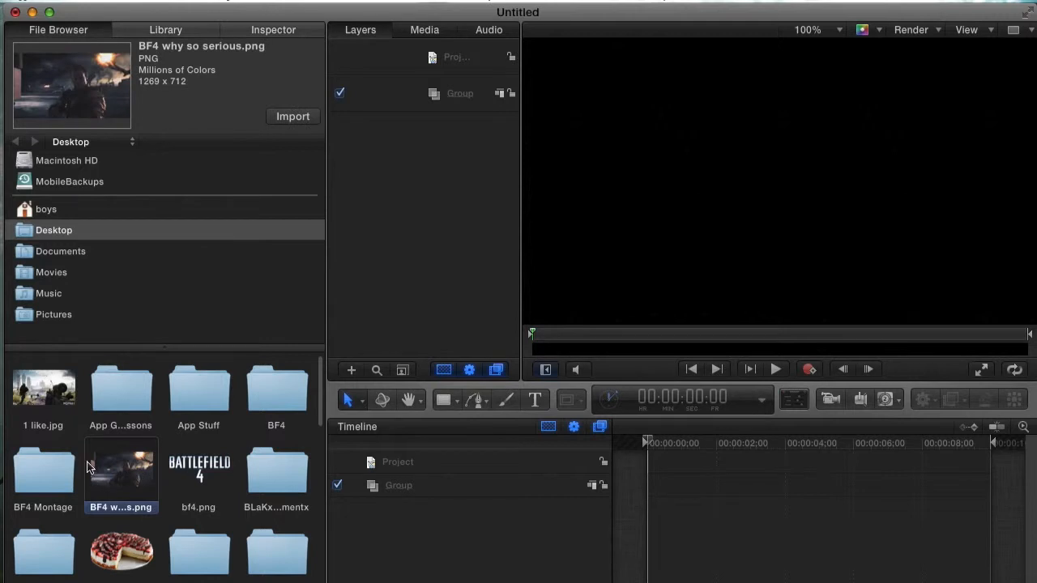
click(40, 388)
scroll(165, 430, down, 2)
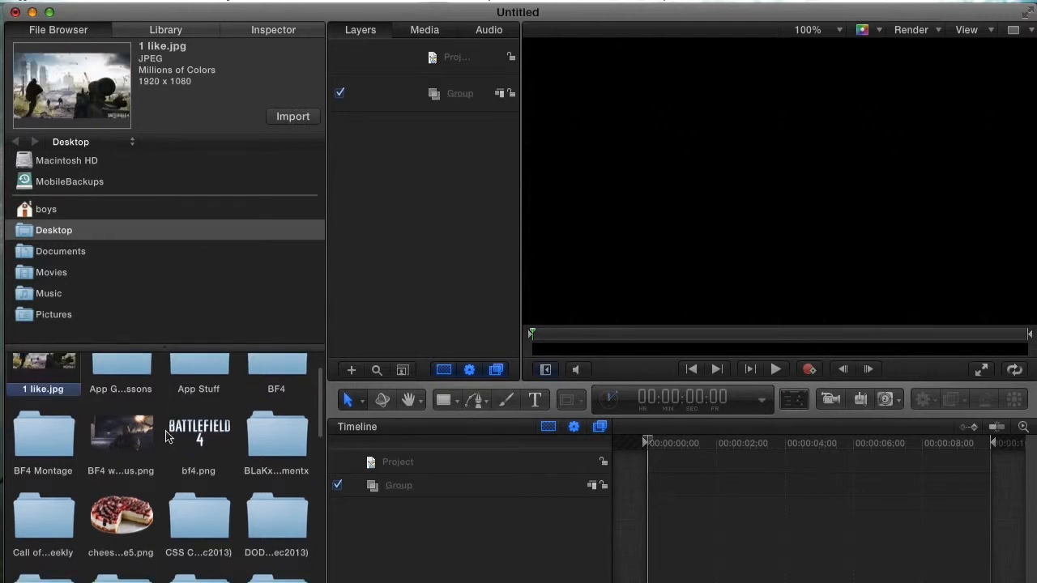
click(126, 521)
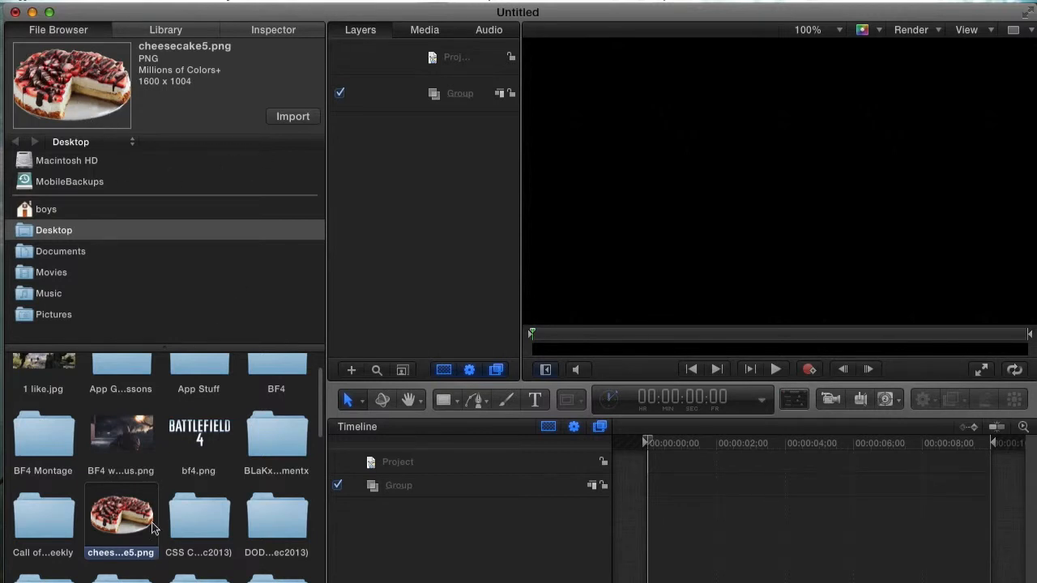
scroll(154, 510, down, 3)
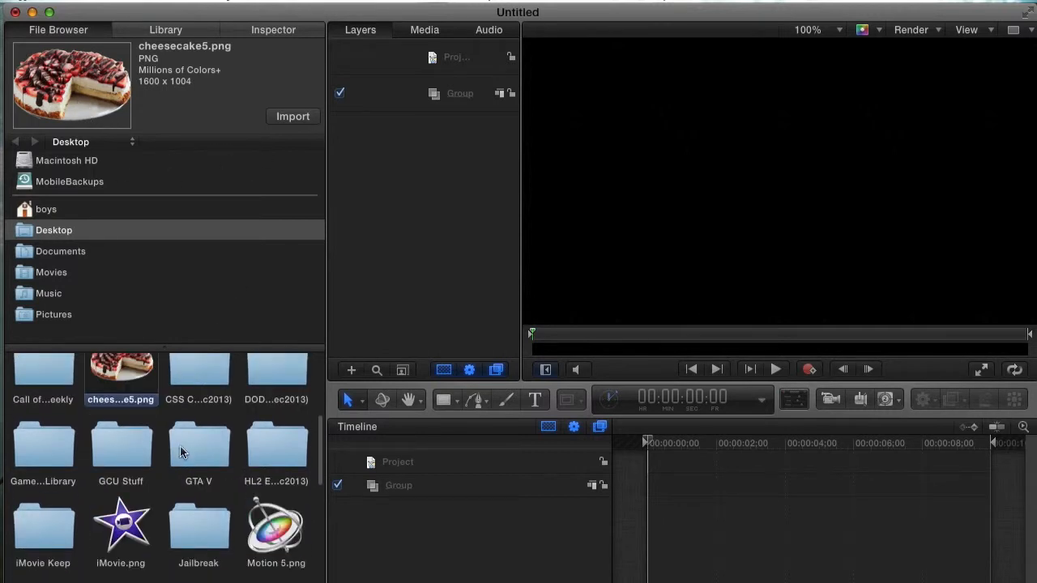
scroll(212, 496, down, 3)
scroll(204, 498, up, 7)
scroll(204, 497, down, 3)
scroll(209, 488, down, 1)
scroll(208, 486, up, 4)
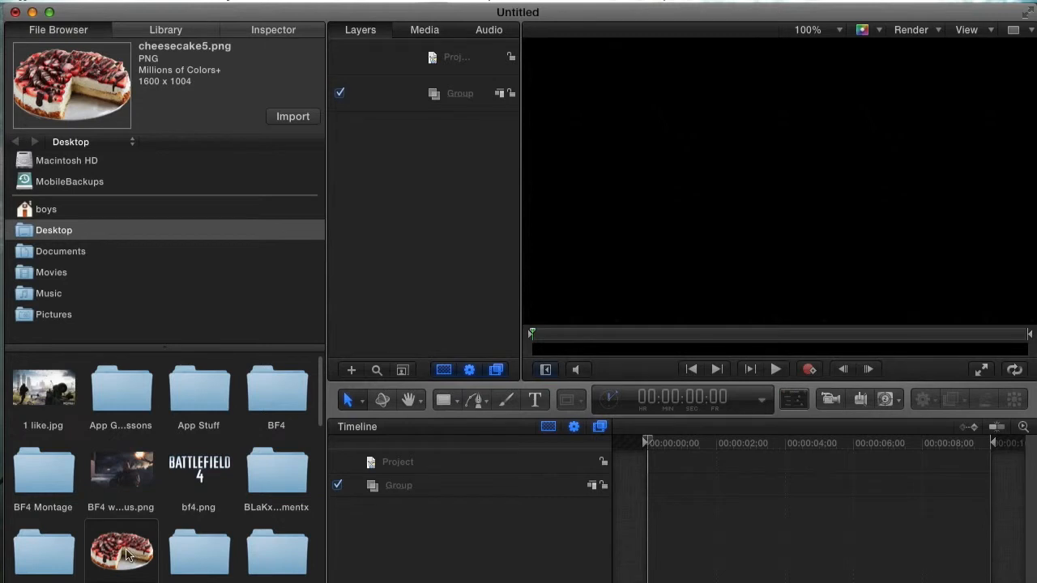
drag(132, 537, 97, 529)
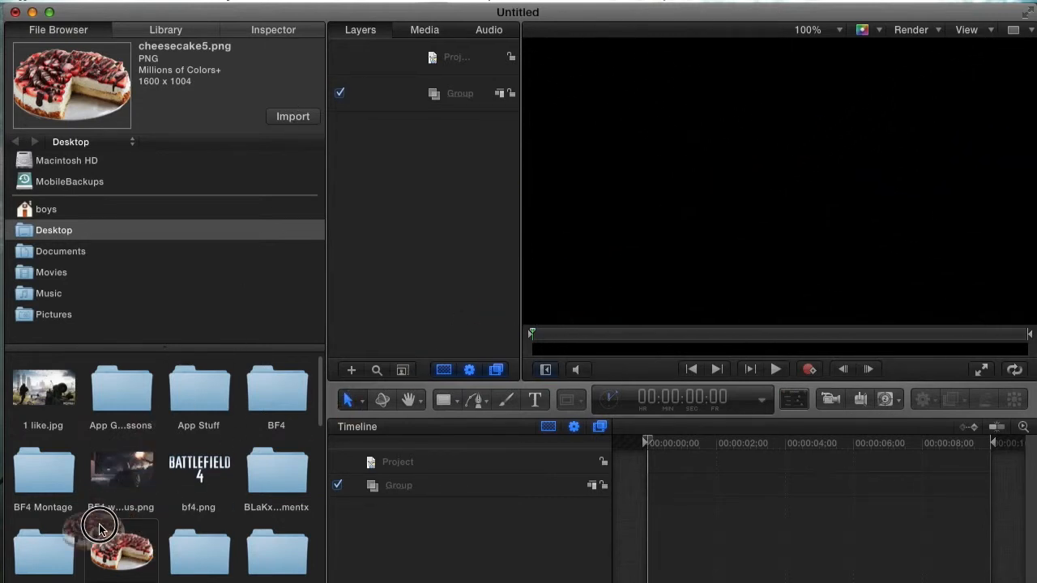
Step: Shift the project window aside, move the cheesecake file on the desktop, then cover it again
drag(739, 19, 683, 16)
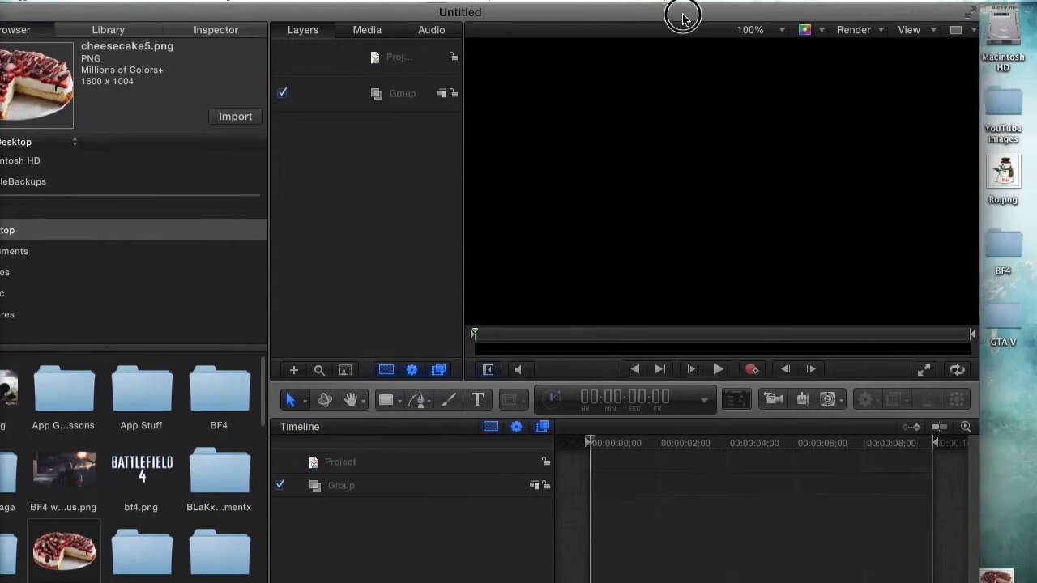
drag(1010, 356, 1008, 577)
drag(644, 11, 701, 8)
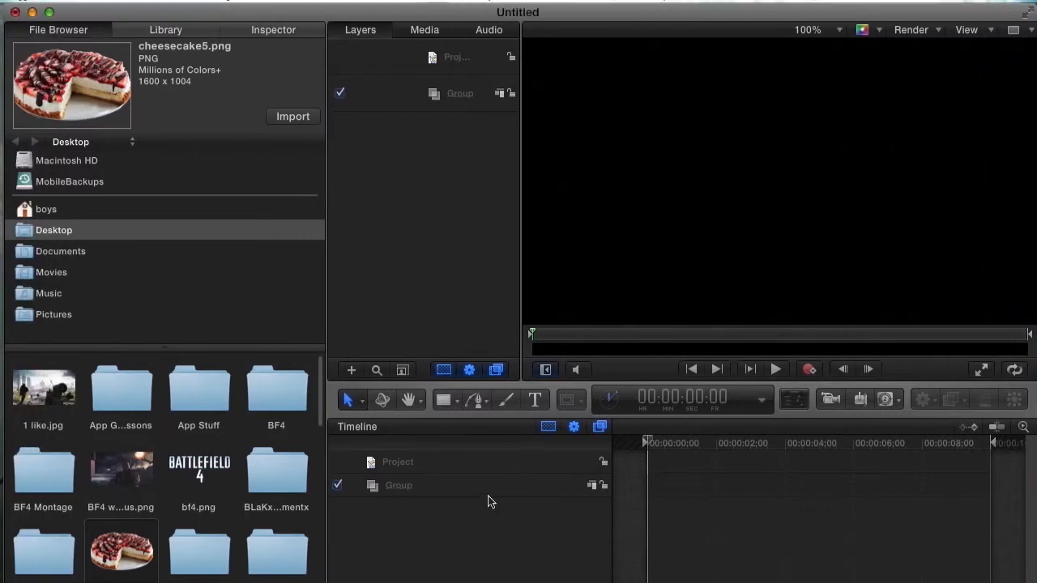
Step: Raise the project window's bottom edge to shorten it, fine-tuning the height twice
drag(527, 582, 539, 511)
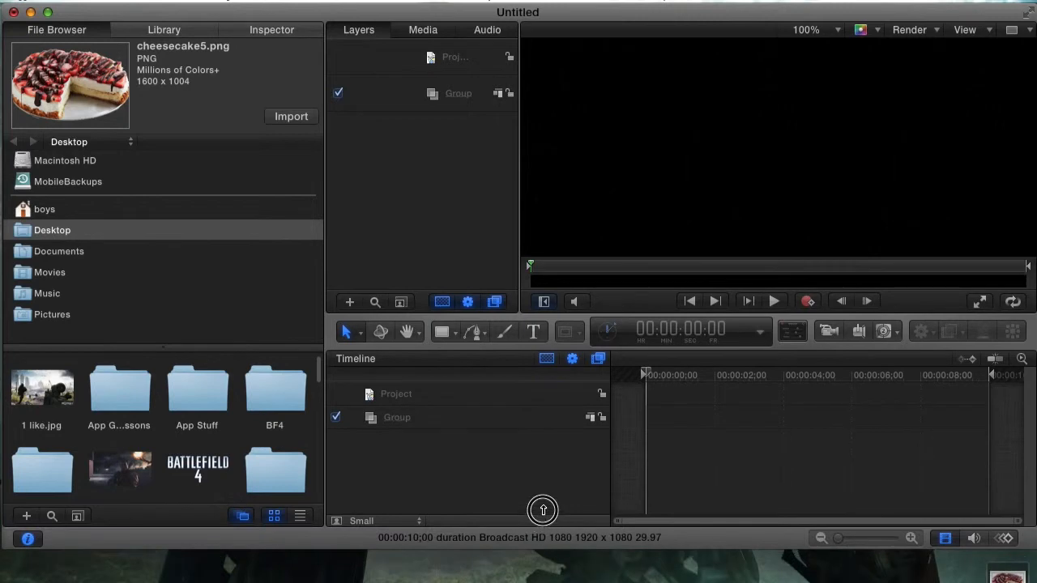
drag(542, 553, 549, 523)
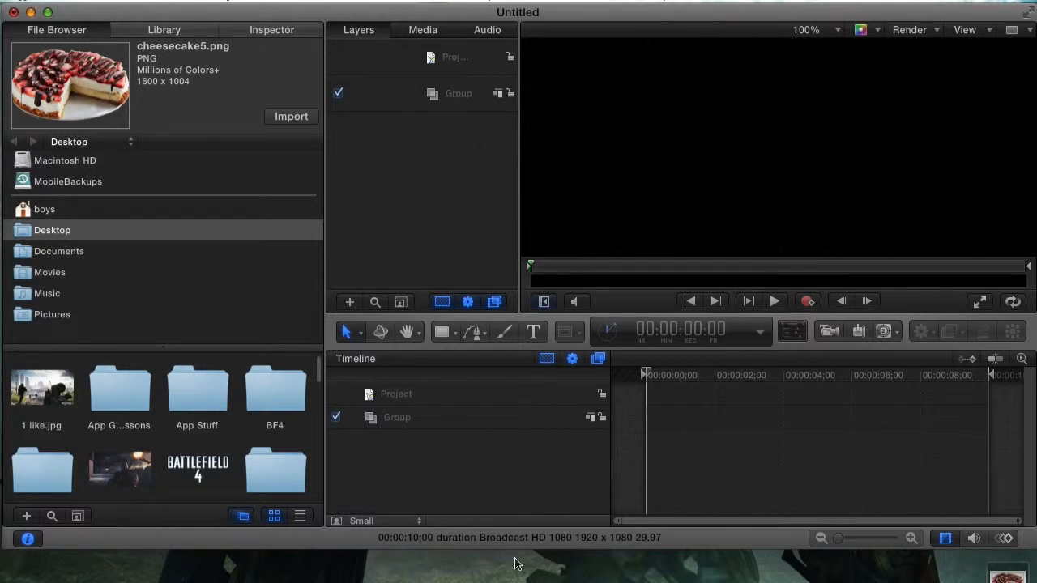
drag(515, 550, 524, 539)
Step: Return to the Desktop folder and drag cheesecake5.png onto the Canvas as a layer
click(253, 301)
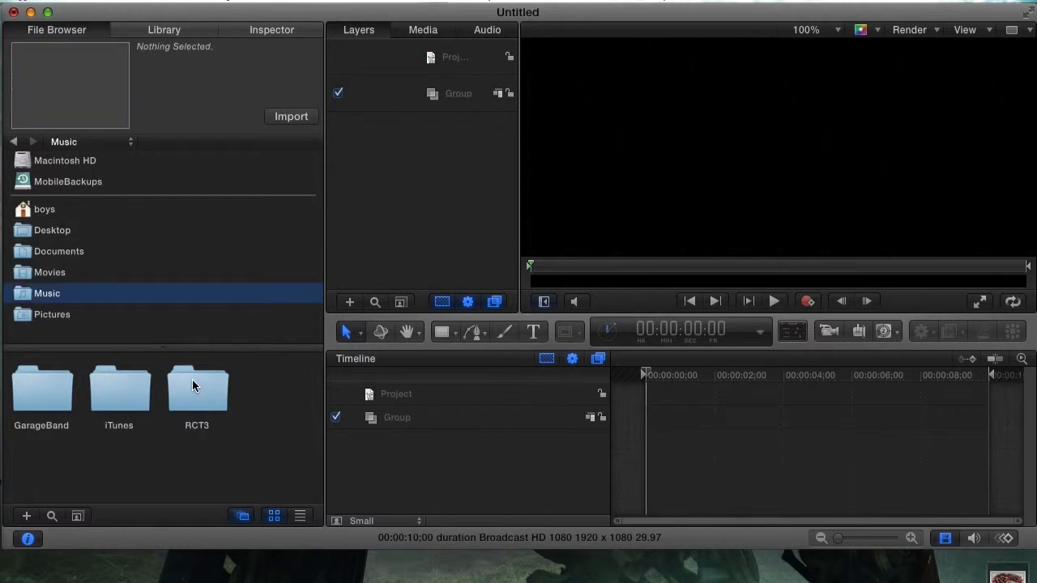
click(60, 231)
scroll(121, 438, down, 5)
click(122, 460)
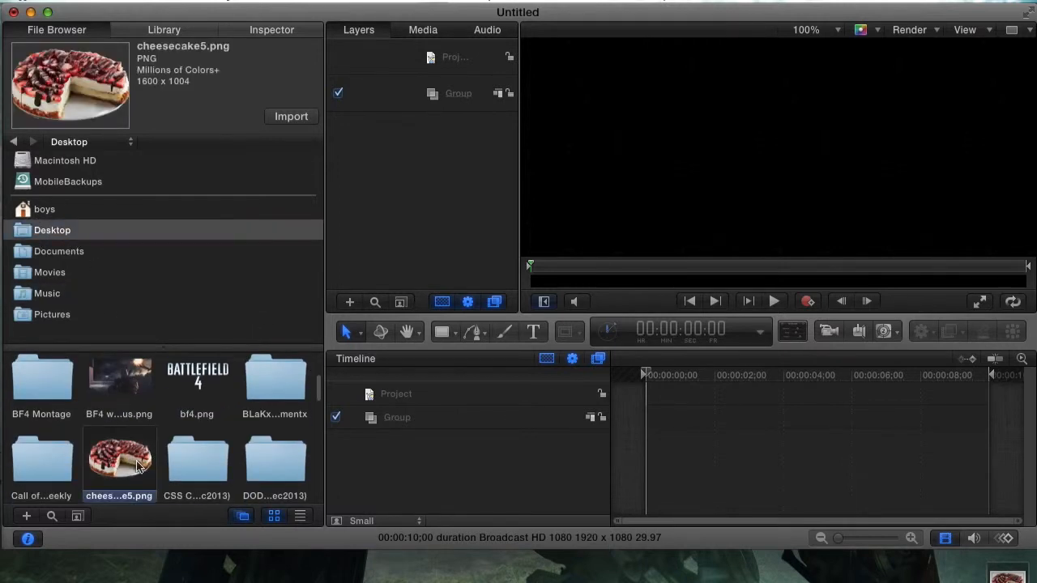
drag(121, 463, 779, 154)
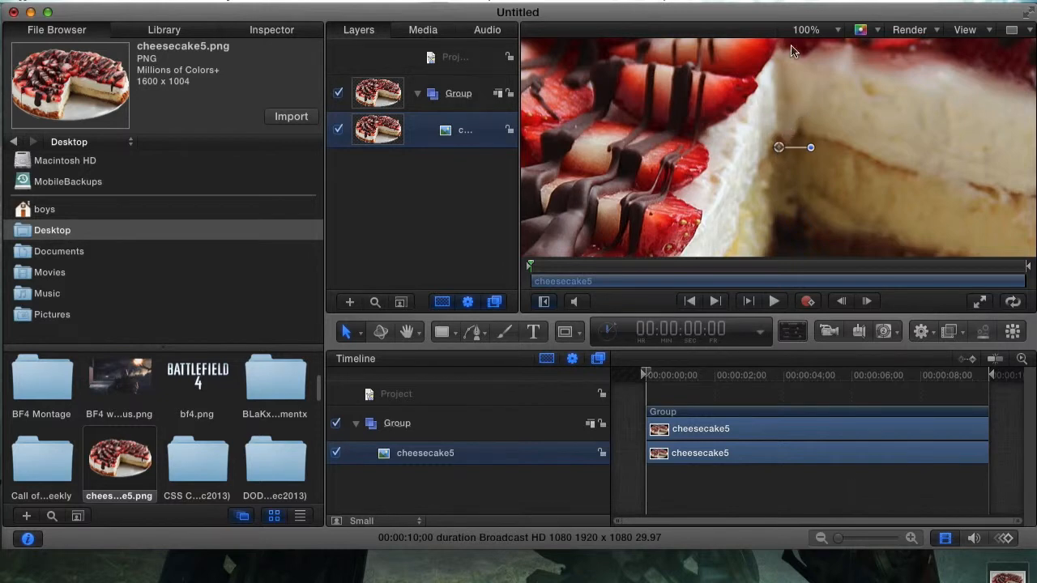
Step: Try Canvas zoom levels 50%, Fit and 12% from the zoom pop-up
click(811, 32)
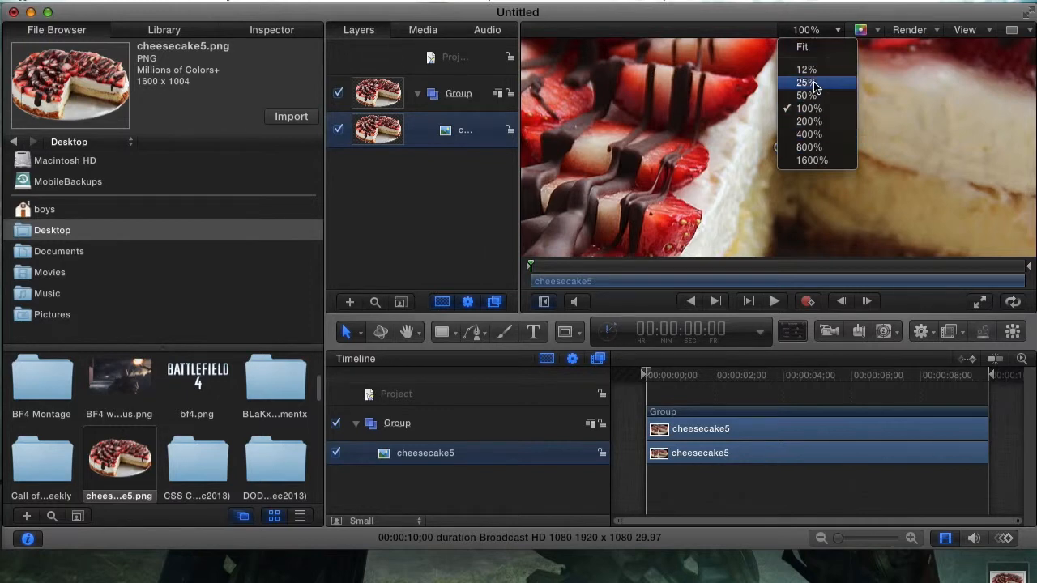
click(725, 124)
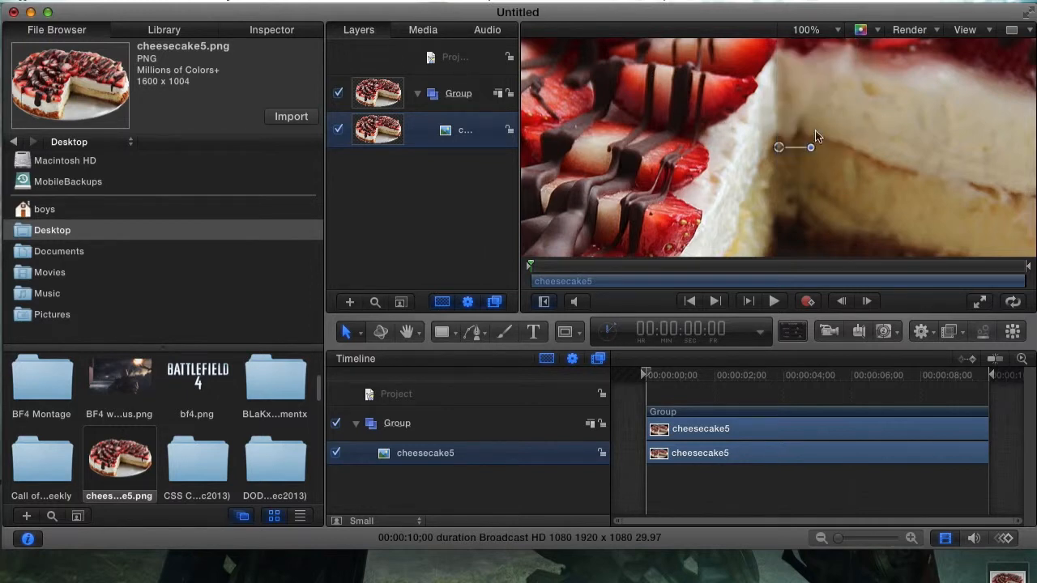
click(806, 30)
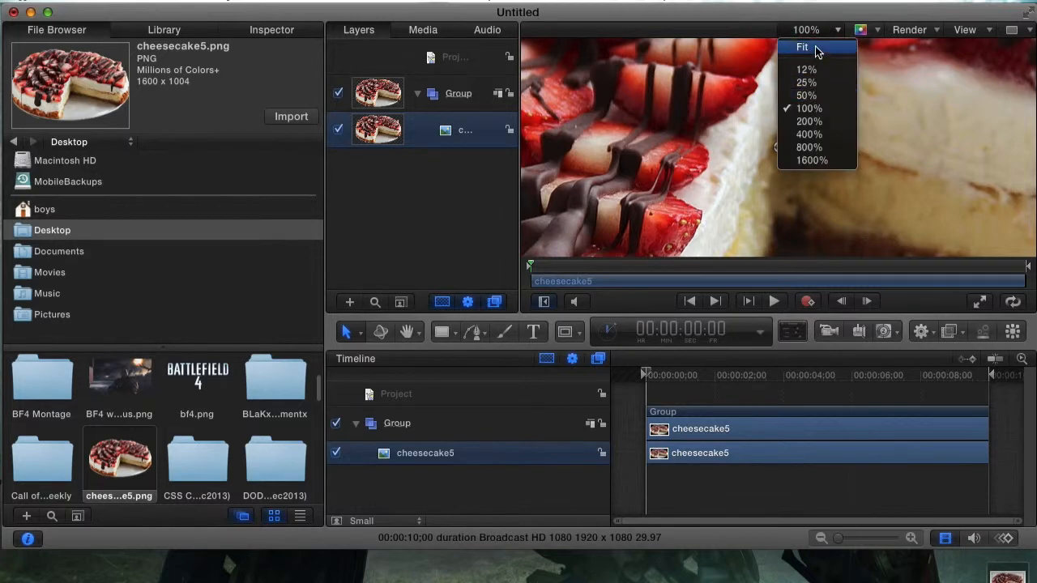
click(823, 97)
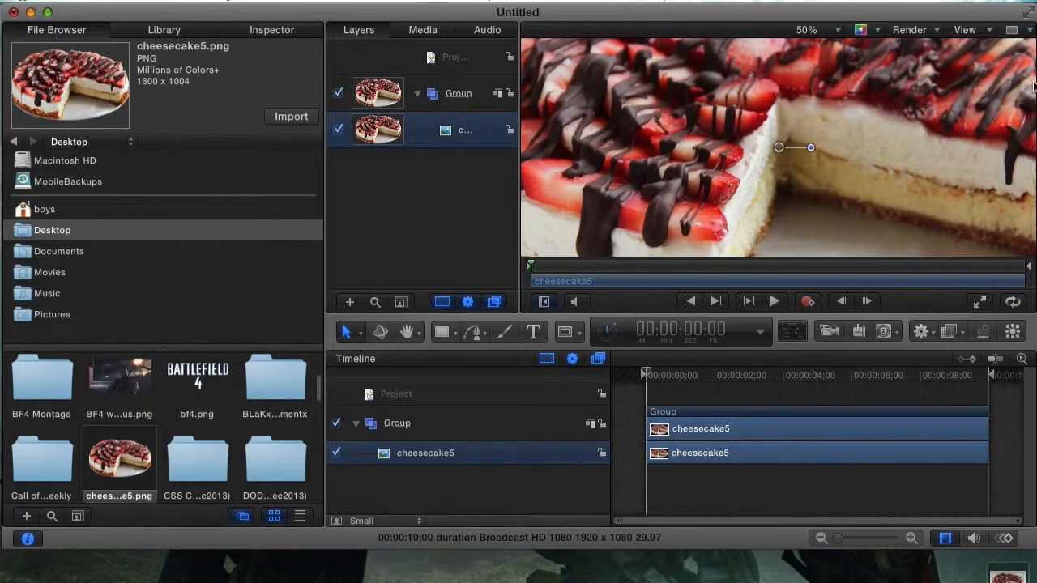
click(801, 32)
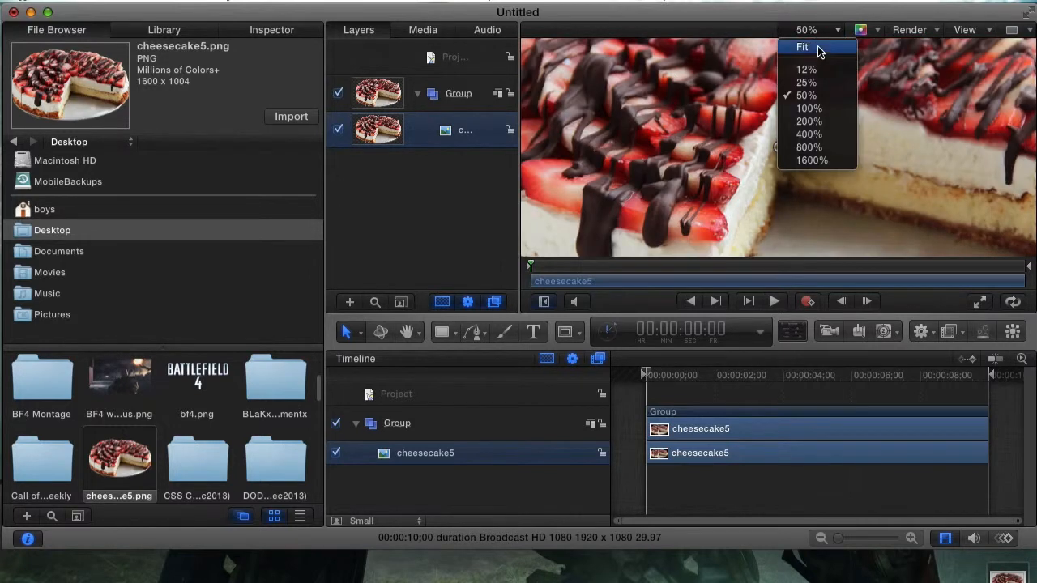
click(816, 45)
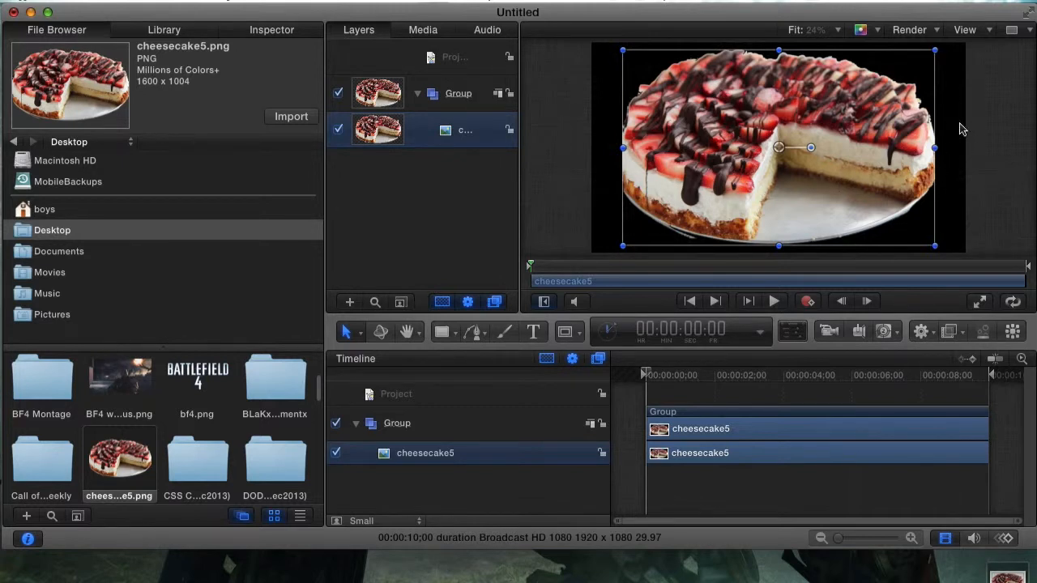
click(810, 31)
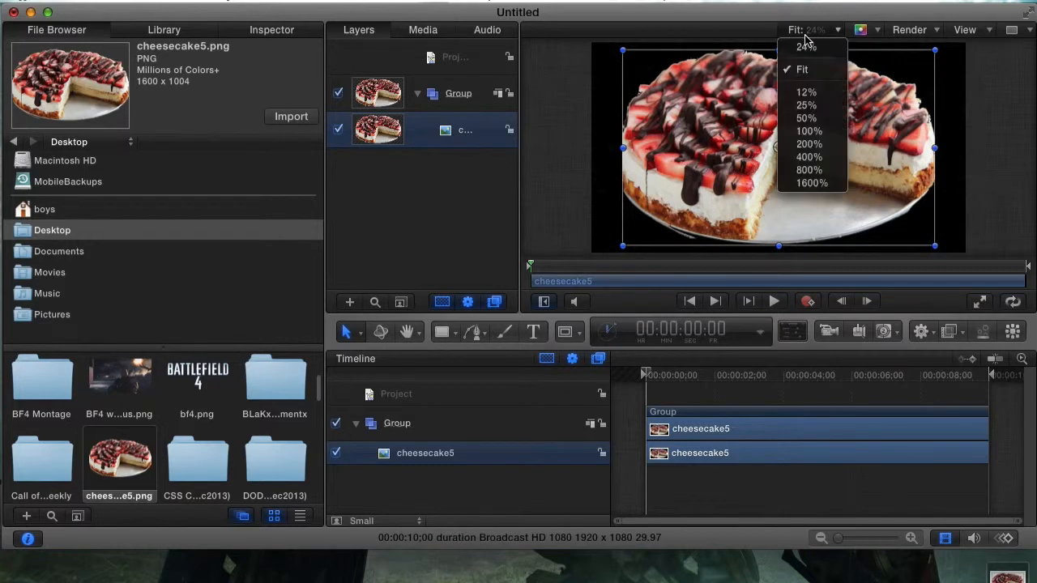
click(818, 93)
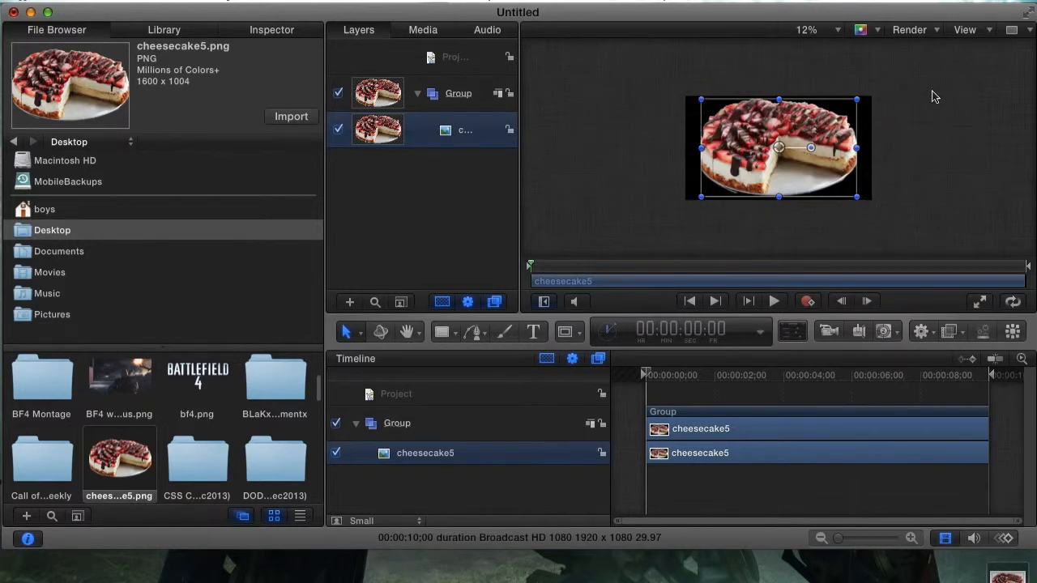
Step: Nudge the cheesecake layer back to centre, then zoom to 25% and settle on Fit
click(611, 130)
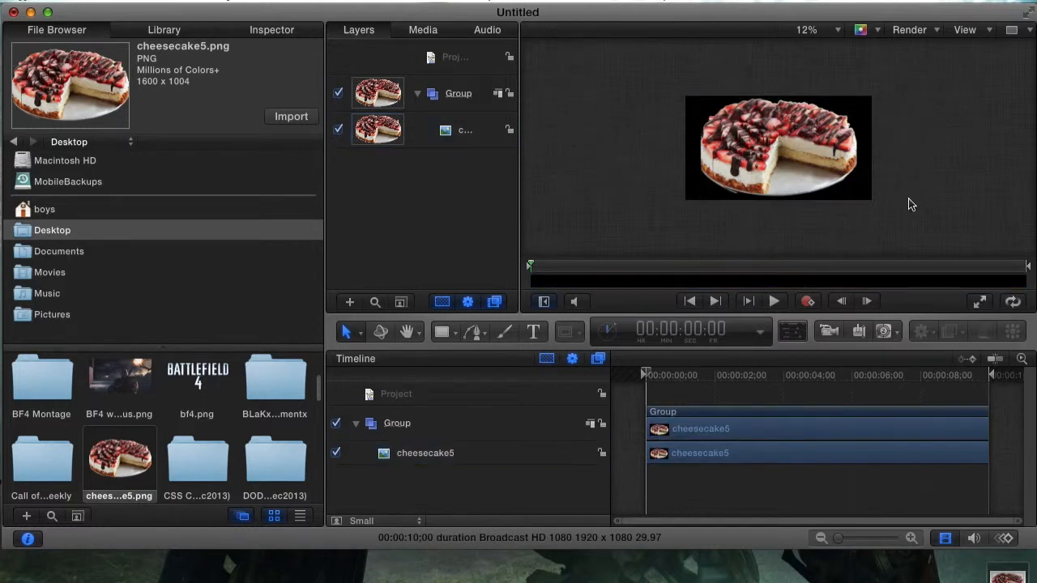
mouse_move(745, 148)
mouse_down()
mouse_move(533, 145)
mouse_move(744, 142)
mouse_up()
click(815, 30)
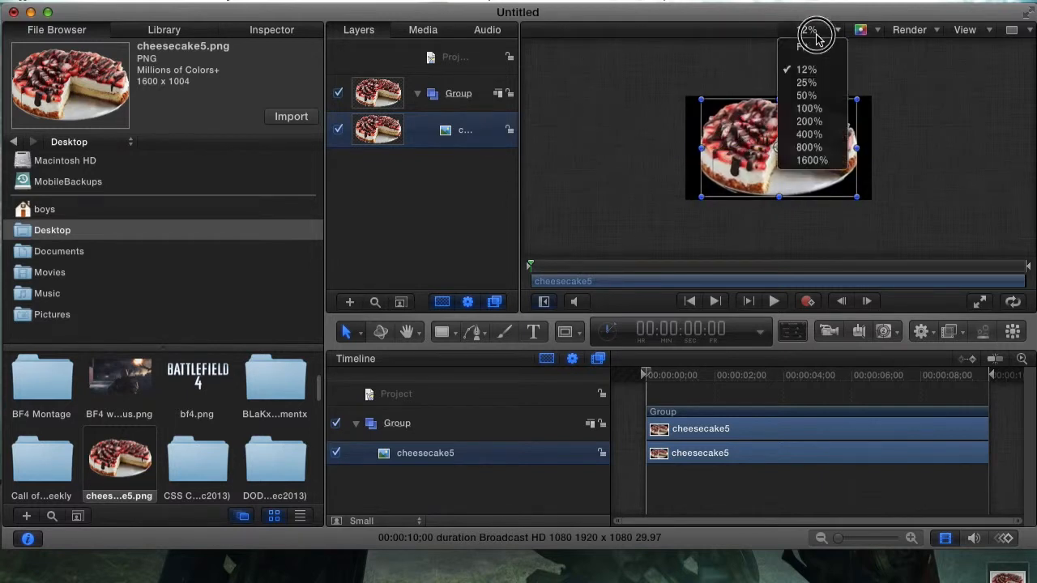
click(809, 83)
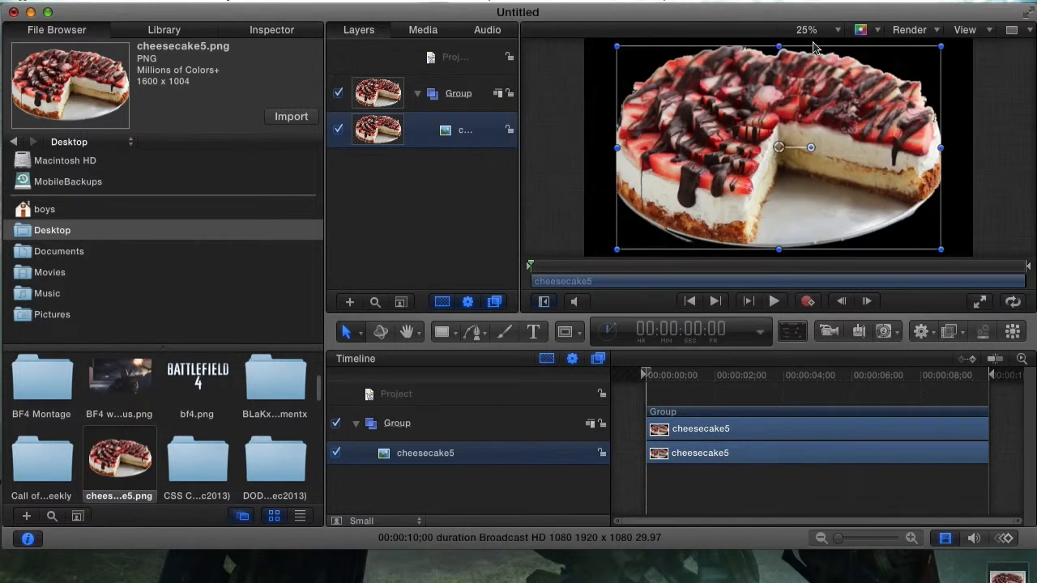
click(820, 33)
click(817, 45)
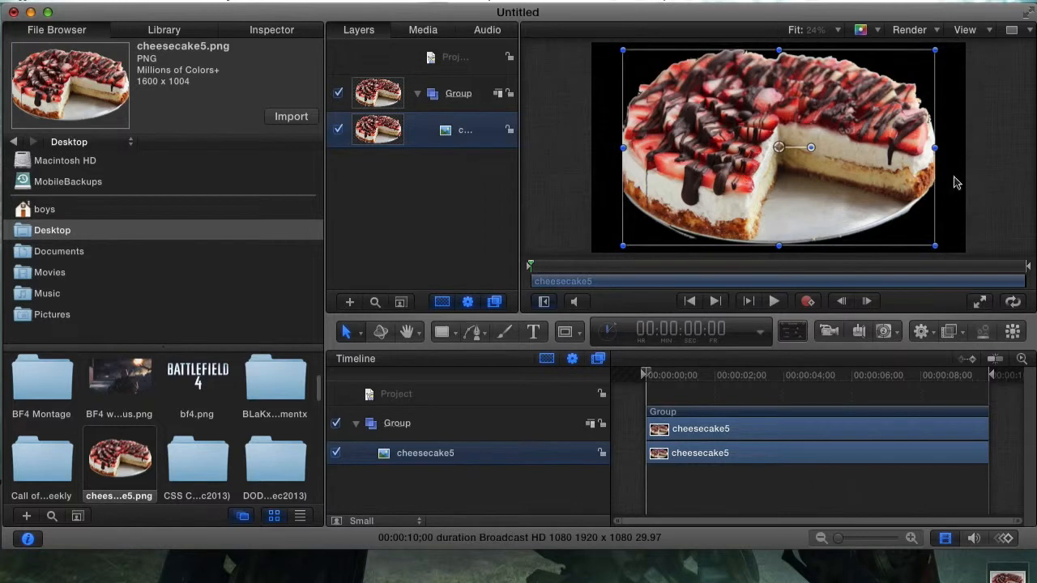
click(998, 164)
click(814, 142)
click(974, 98)
click(908, 139)
click(1031, 117)
click(794, 145)
click(974, 124)
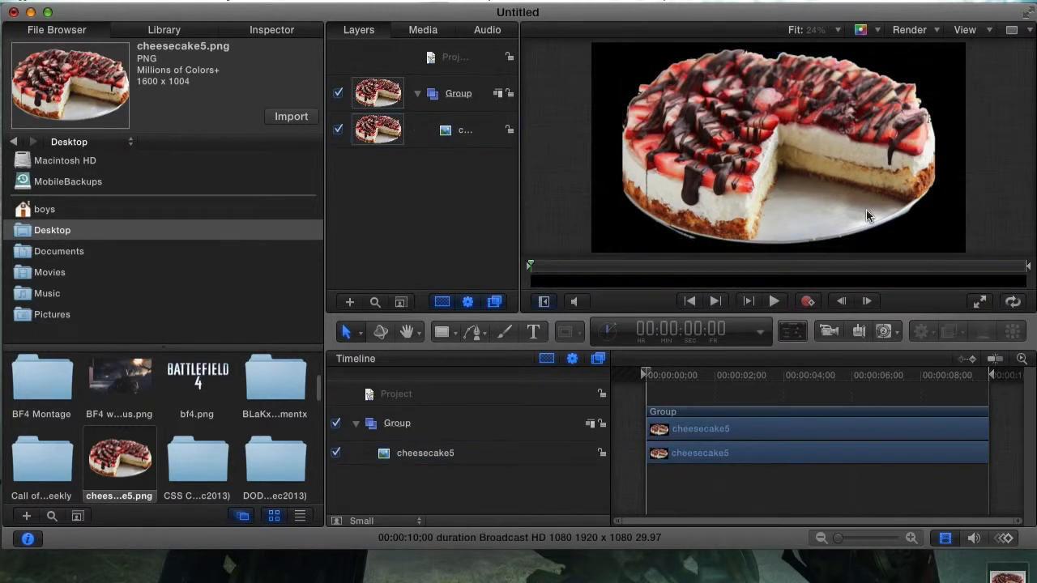
click(729, 156)
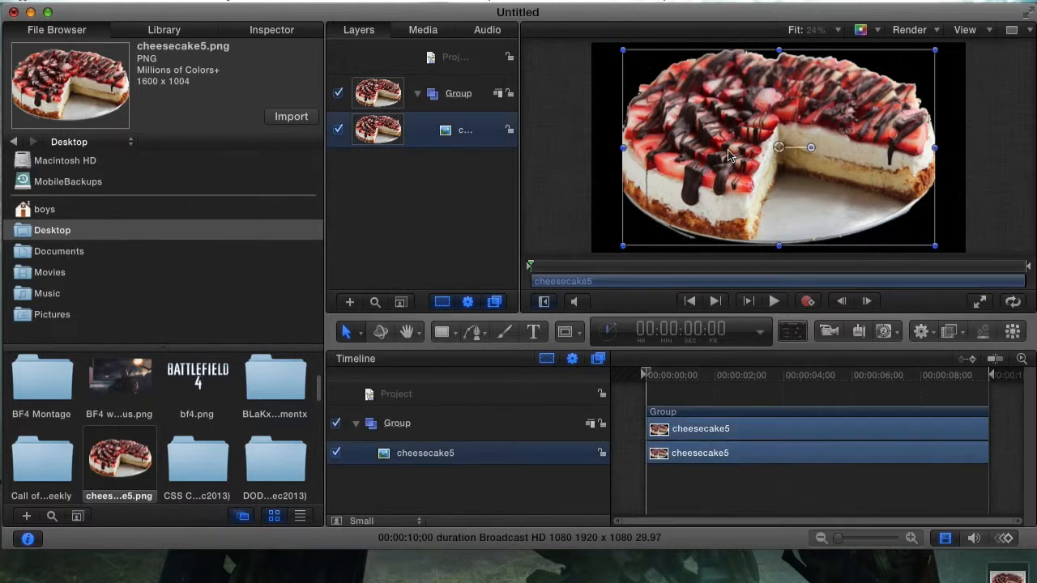
click(587, 180)
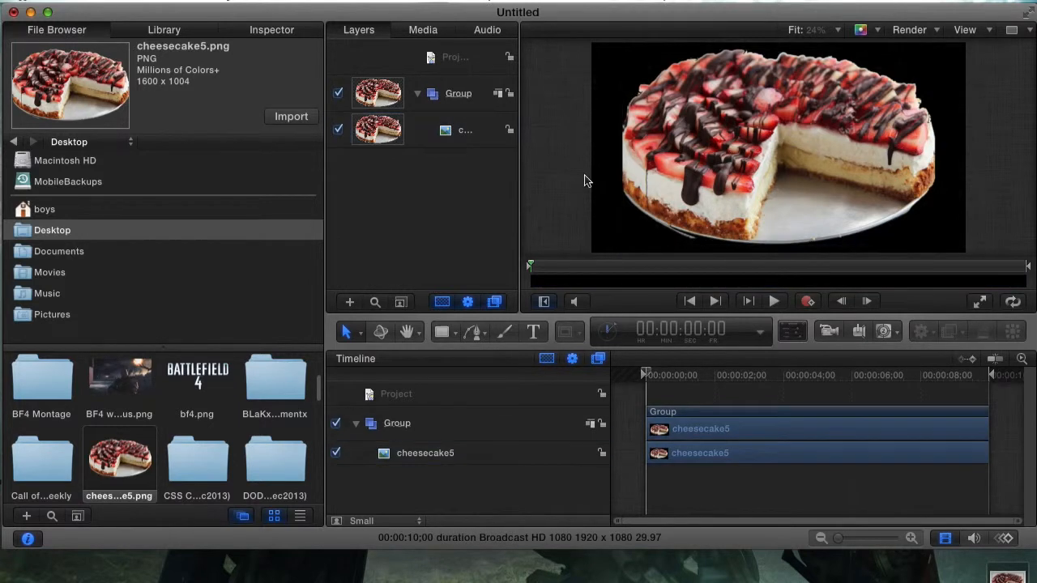
click(442, 136)
click(477, 87)
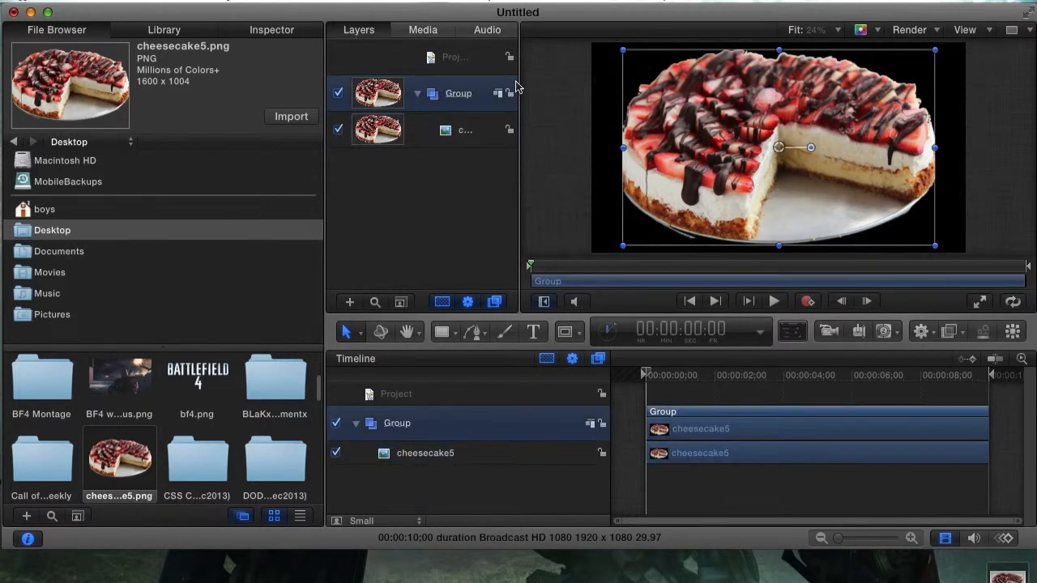
click(472, 132)
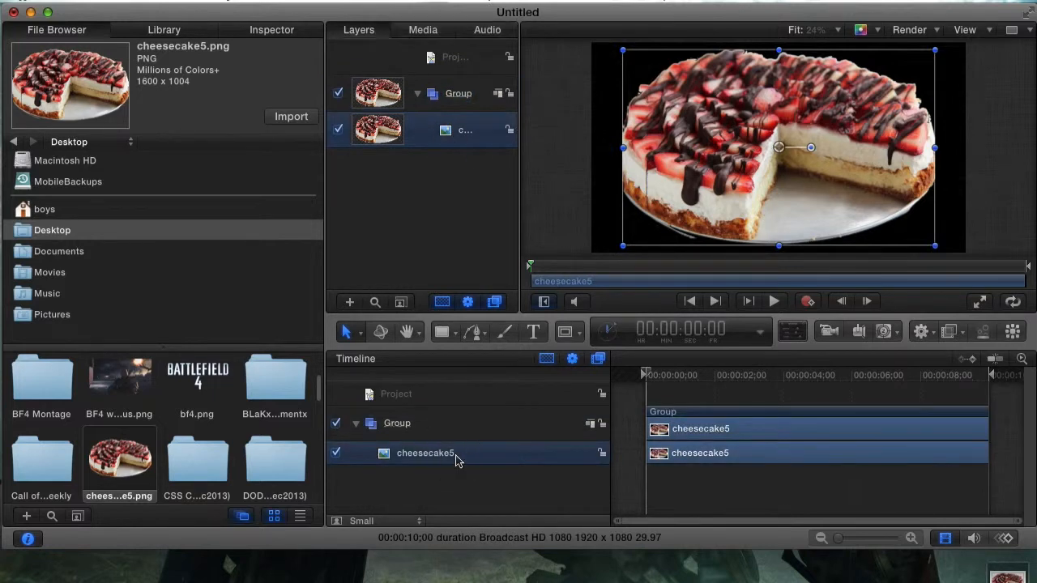
click(776, 413)
click(721, 419)
click(723, 415)
Step: Show the Group in the Inspector with Cmd-3, play the project, and pause at 00:00:04:26
key(super+3)
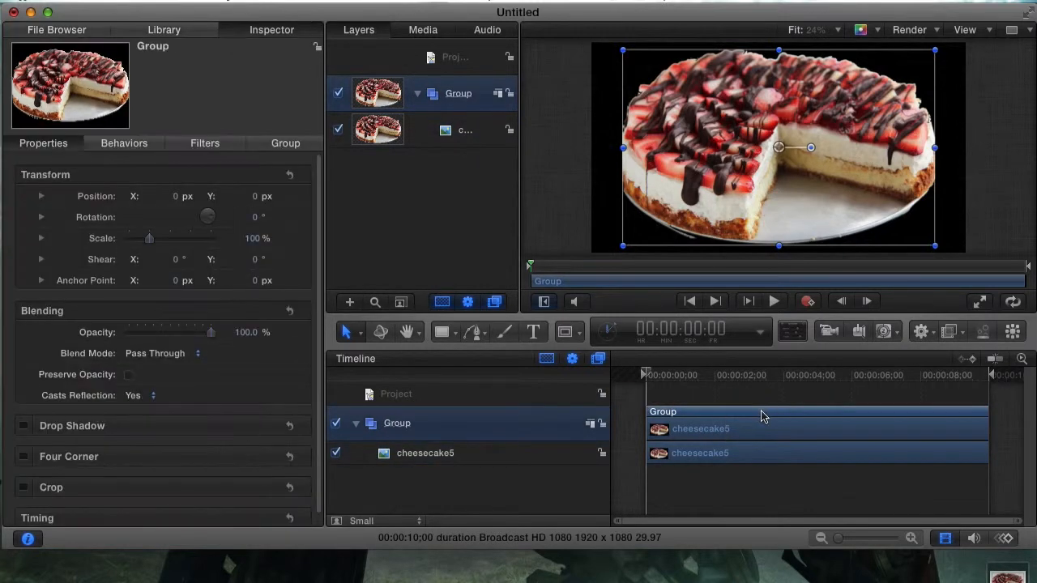
click(775, 302)
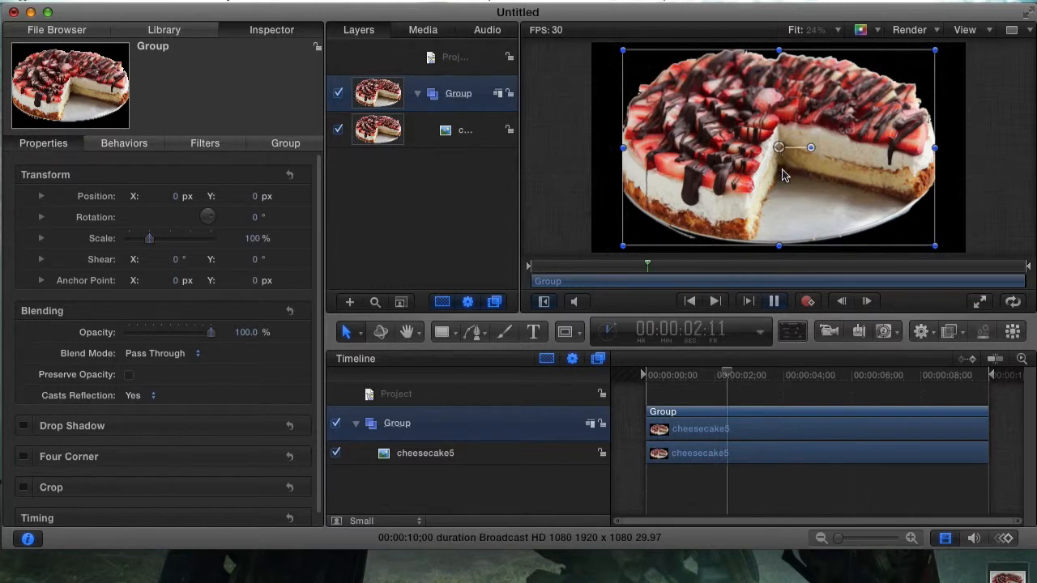
click(776, 301)
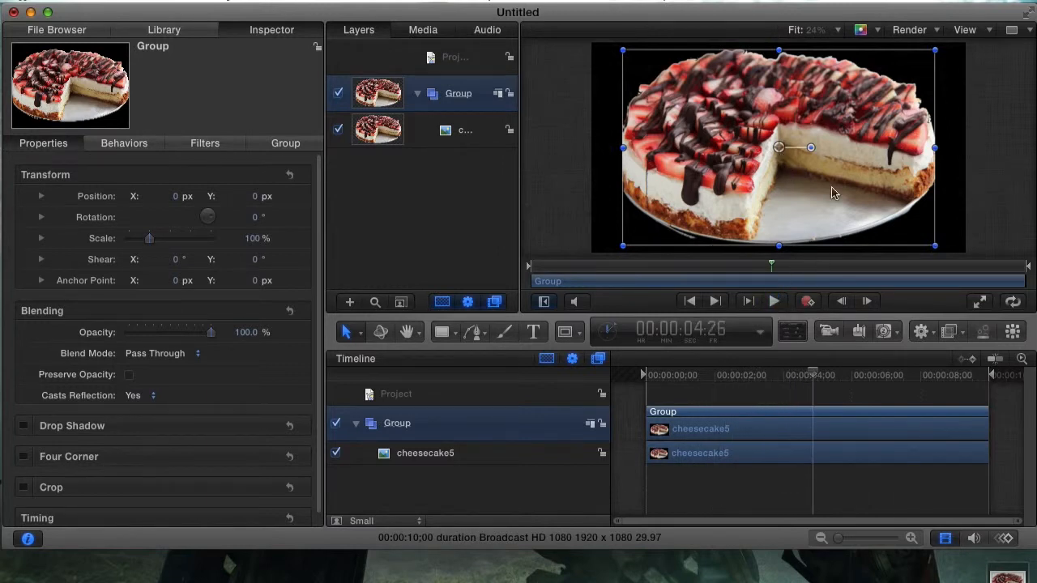